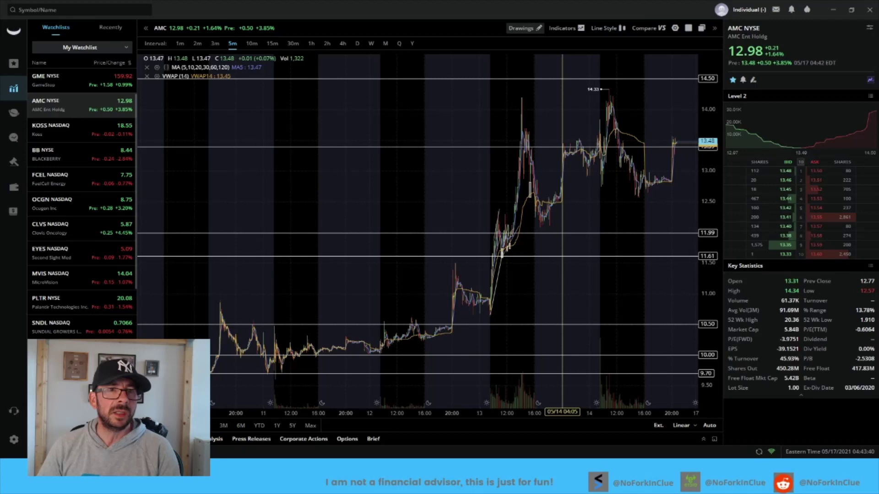
- Place a horizontal line at 14.20 on AMC's chart, just under the 14.33 high
click(524, 27)
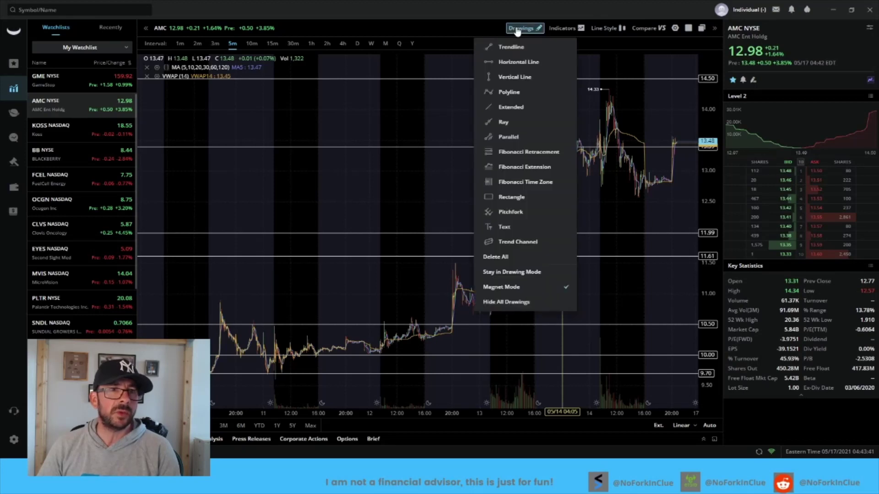
click(522, 61)
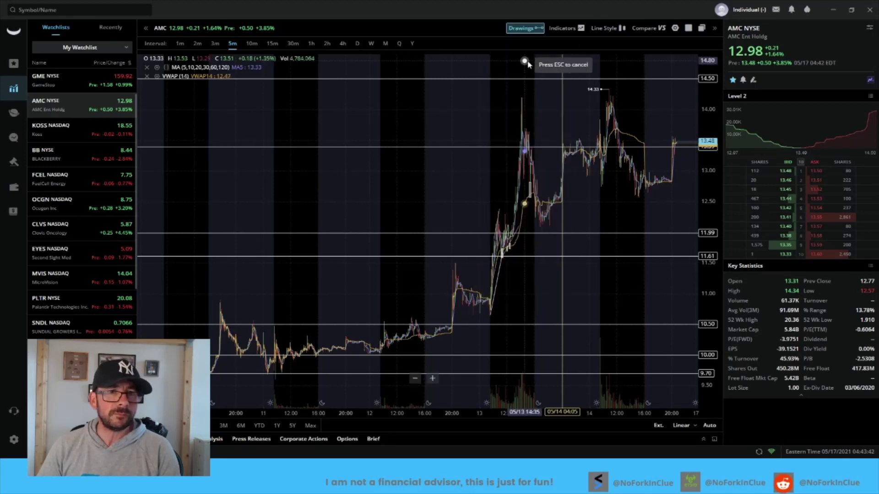
click(621, 98)
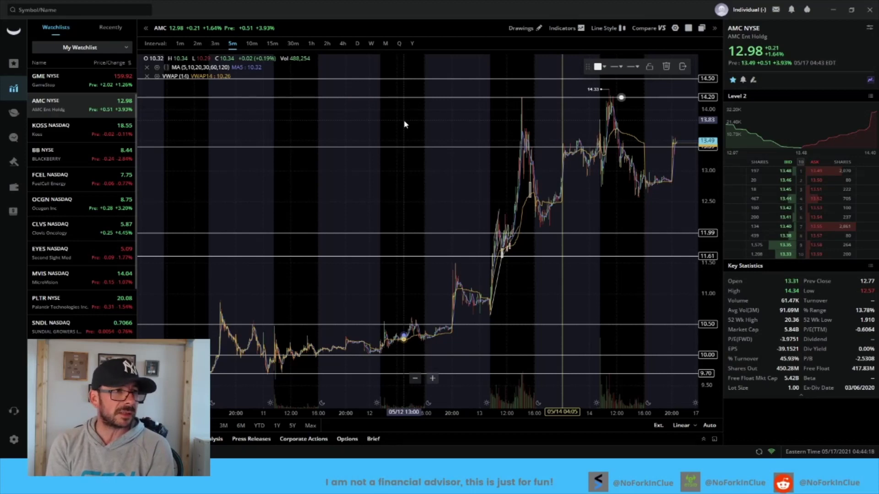
- Switch to GME and shift its upper ascending trendline down beneath the recent lows
click(95, 81)
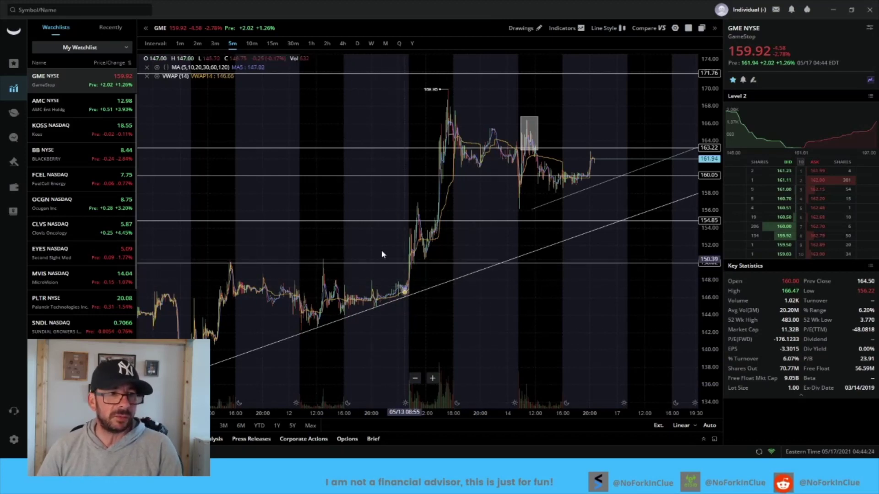
click(594, 184)
drag(594, 184, 574, 184)
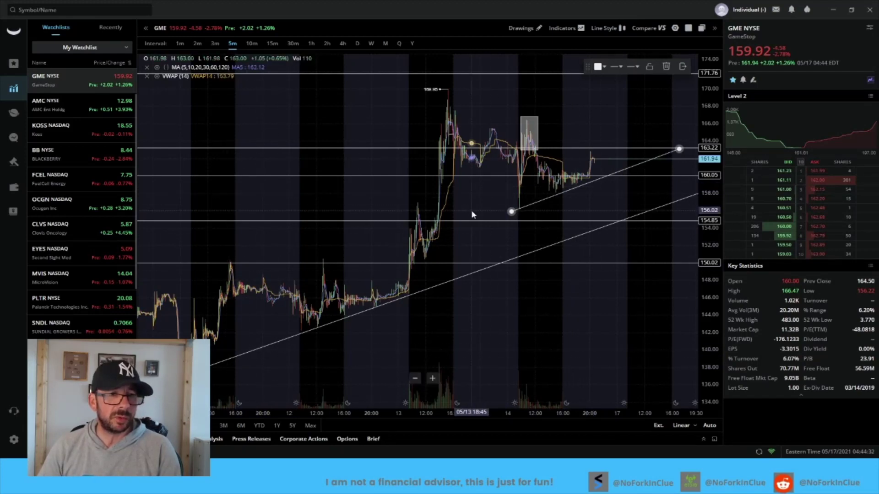
- Extend the trendline's left end back to earlier lows and chart GME in 1-hour candles
click(561, 196)
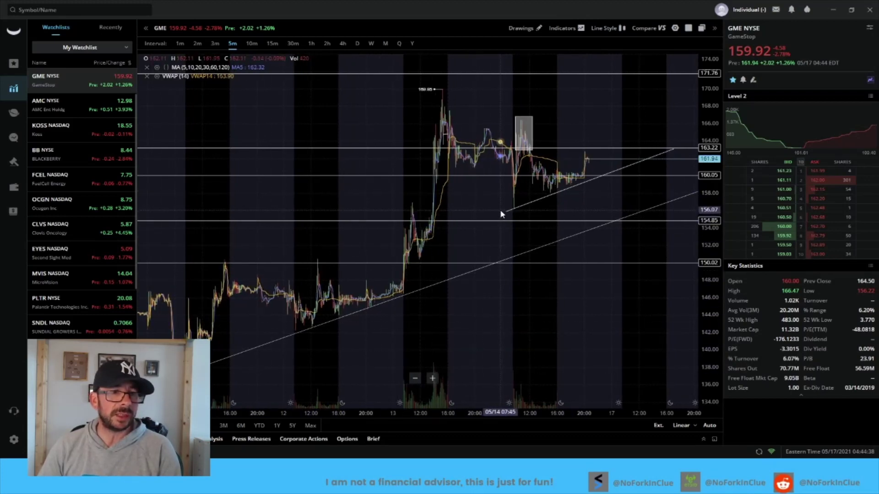
drag(511, 214, 378, 260)
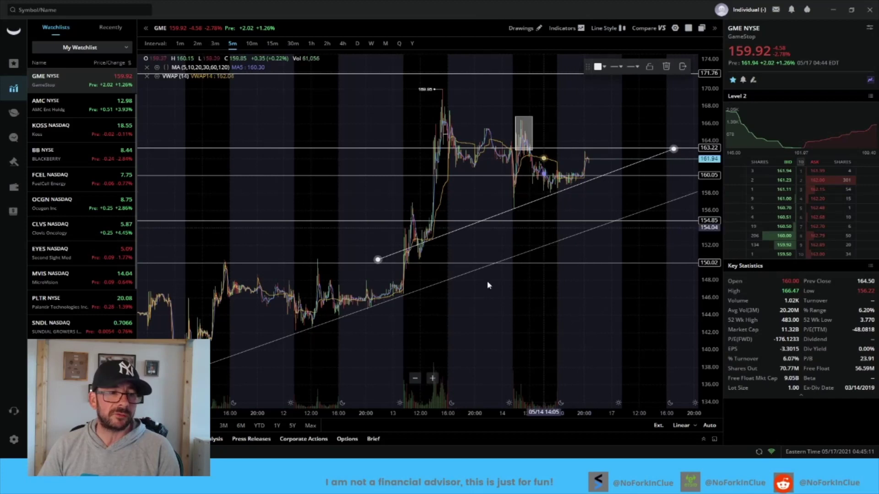
click(224, 426)
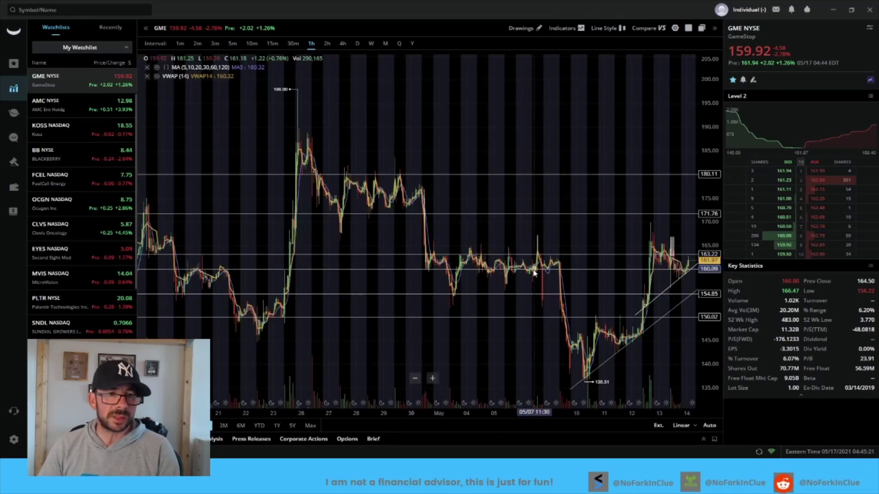
- Draw a rectangle over GME's 159–165 sideways range from Apr 30 to May 7
click(523, 27)
click(509, 197)
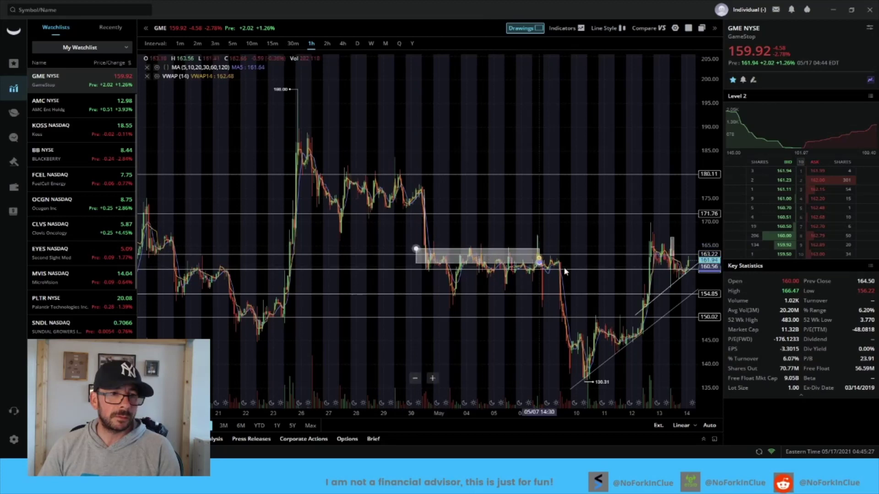
drag(416, 249, 578, 275)
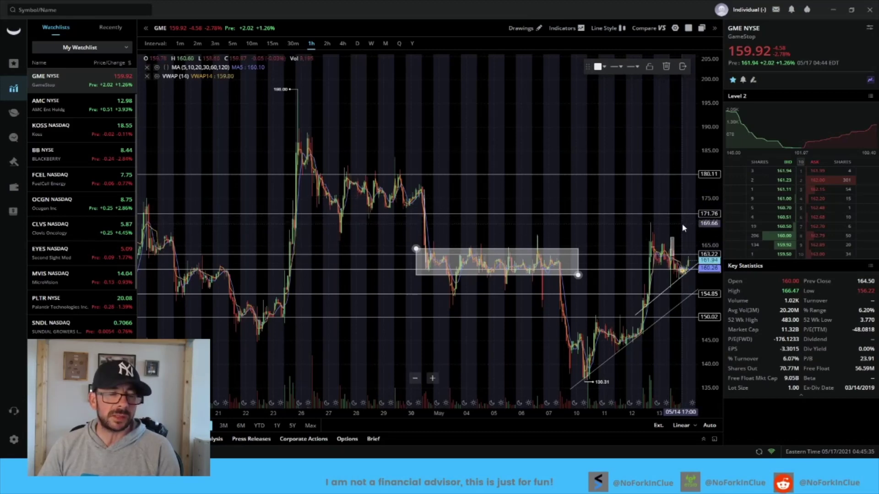
drag(655, 337, 501, 334)
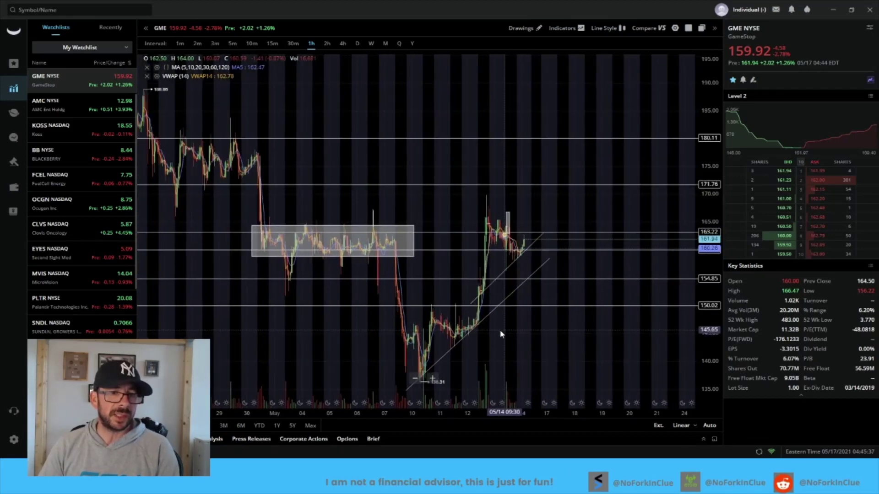
drag(708, 342, 703, 222)
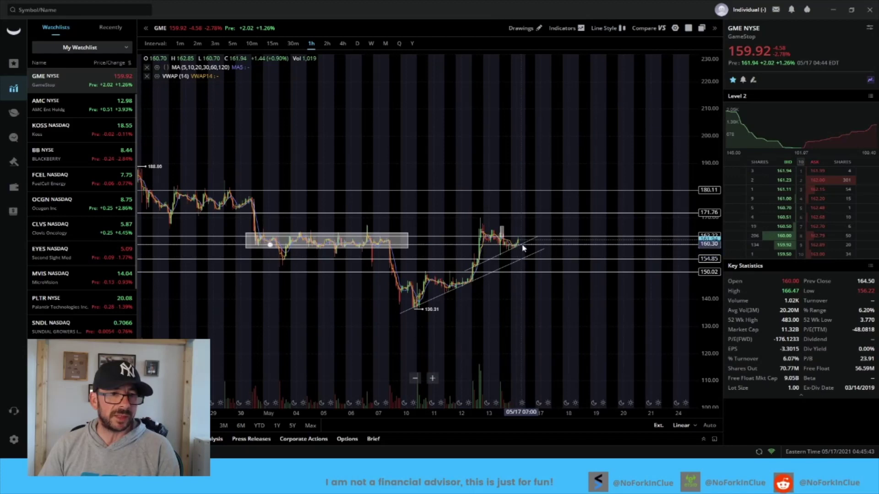
- Draw the first projection legs: a dip to the lower trendline, then a bounce above current price
click(525, 28)
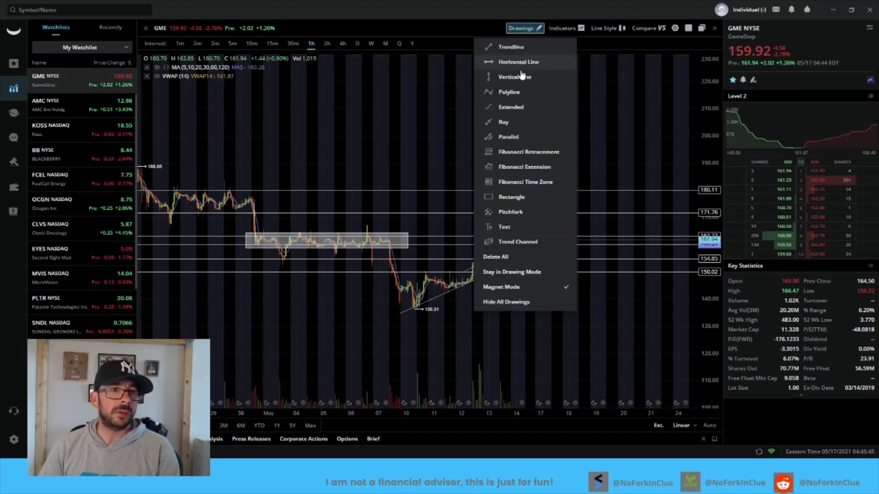
click(511, 47)
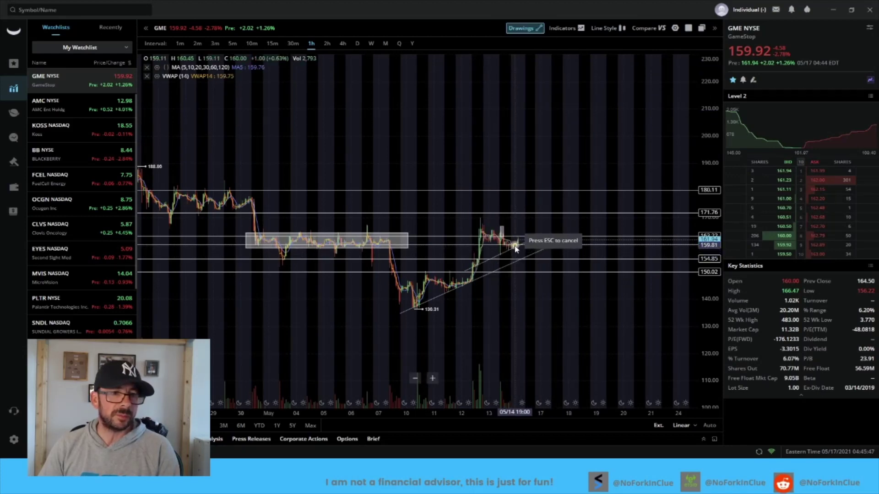
click(515, 249)
click(526, 260)
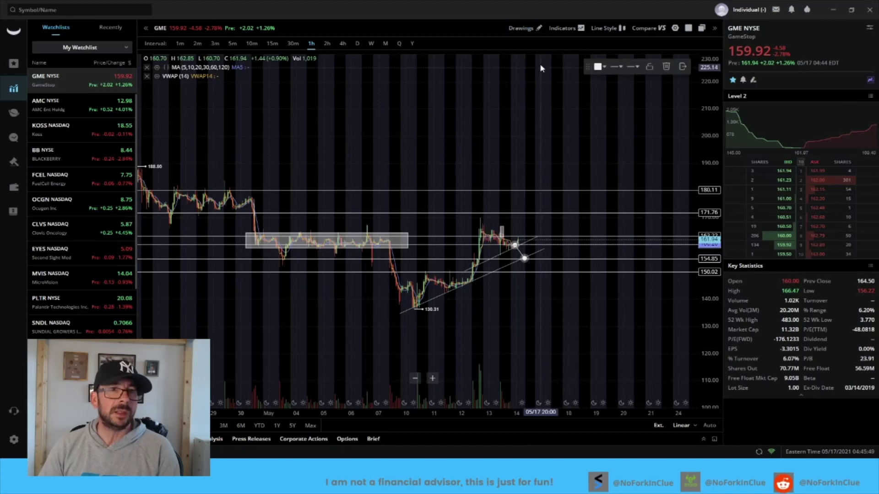
click(525, 28)
click(511, 46)
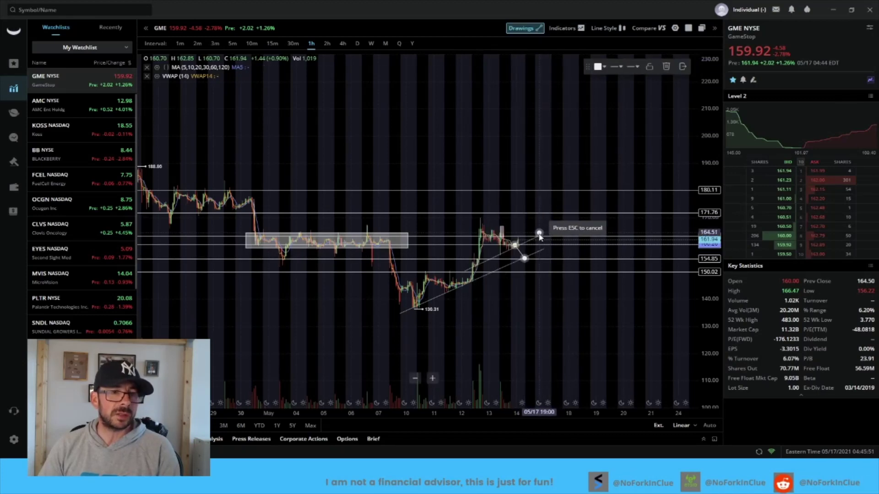
click(524, 260)
click(538, 238)
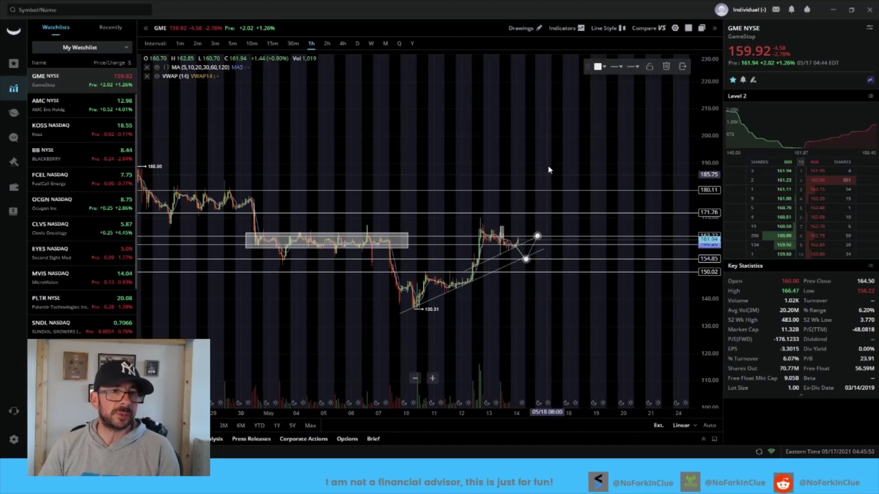
- Add a leg dipping back near the trendline, then a final leg climbing above 163
click(525, 29)
click(516, 50)
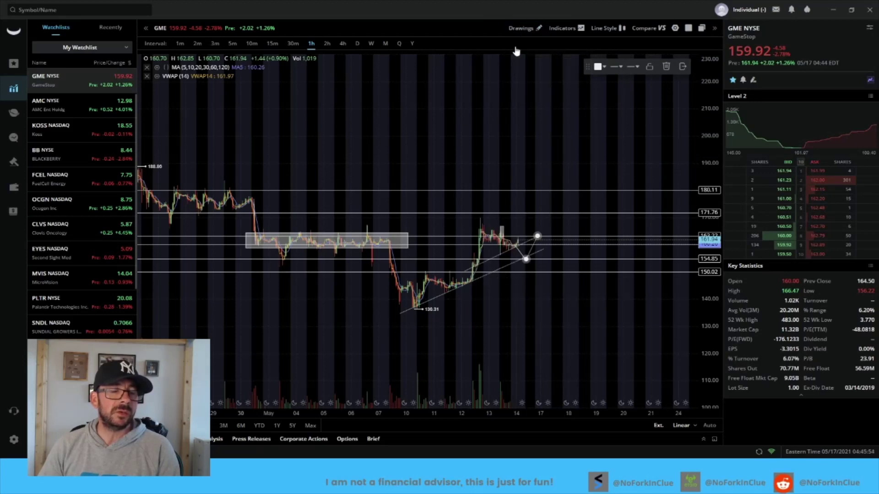
click(541, 239)
click(548, 251)
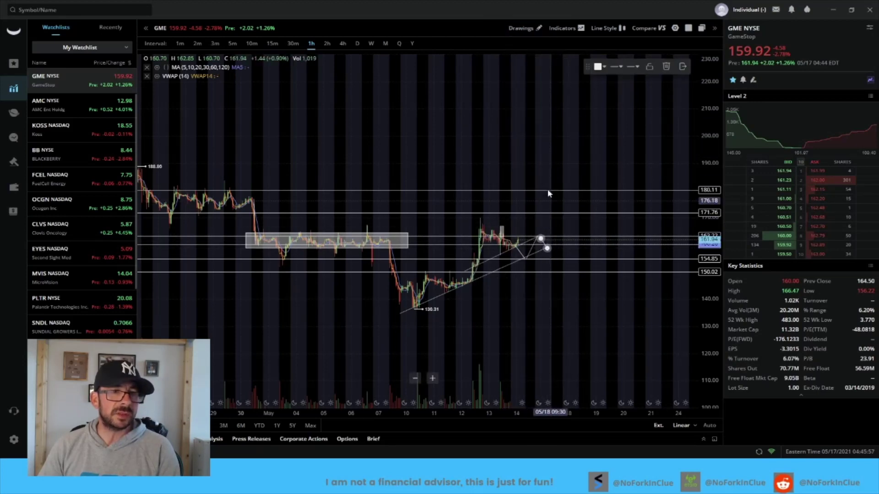
click(525, 29)
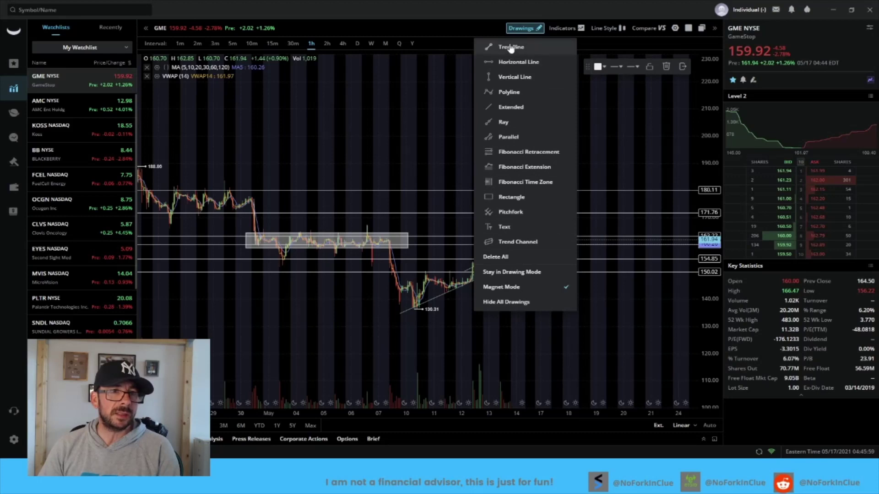
click(511, 47)
click(540, 239)
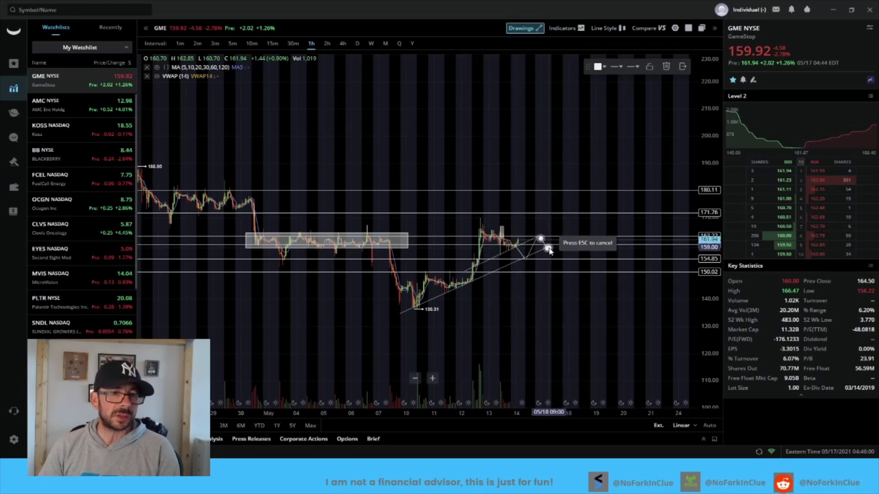
click(559, 227)
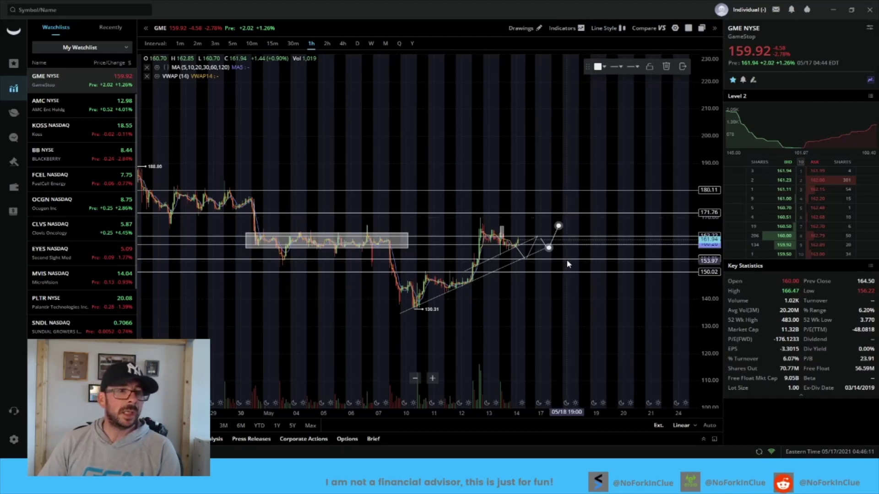
click(574, 212)
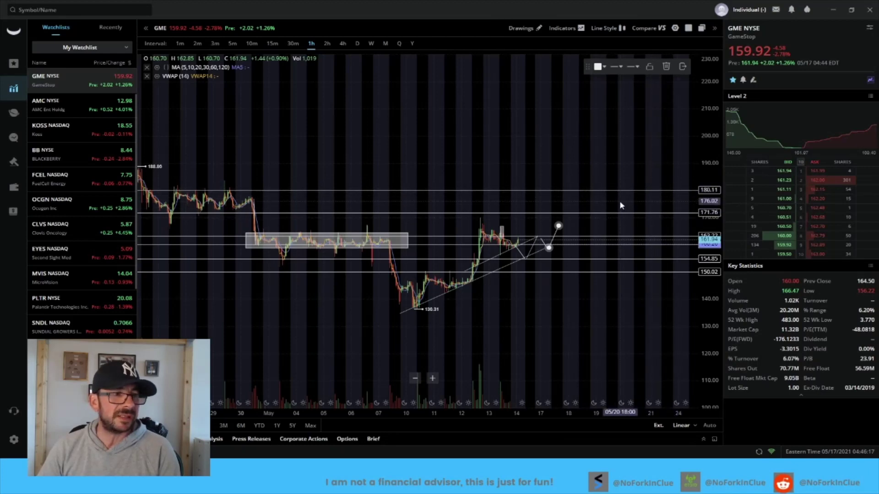
drag(262, 313, 349, 314)
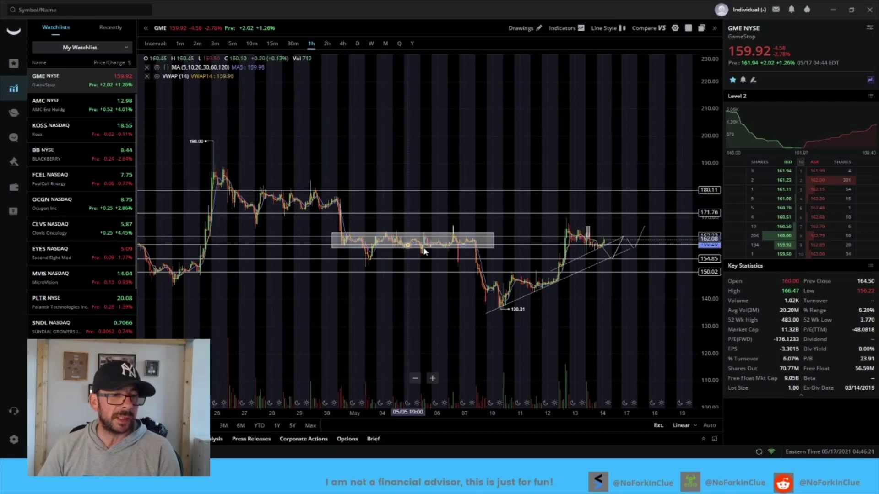
drag(608, 269, 467, 315)
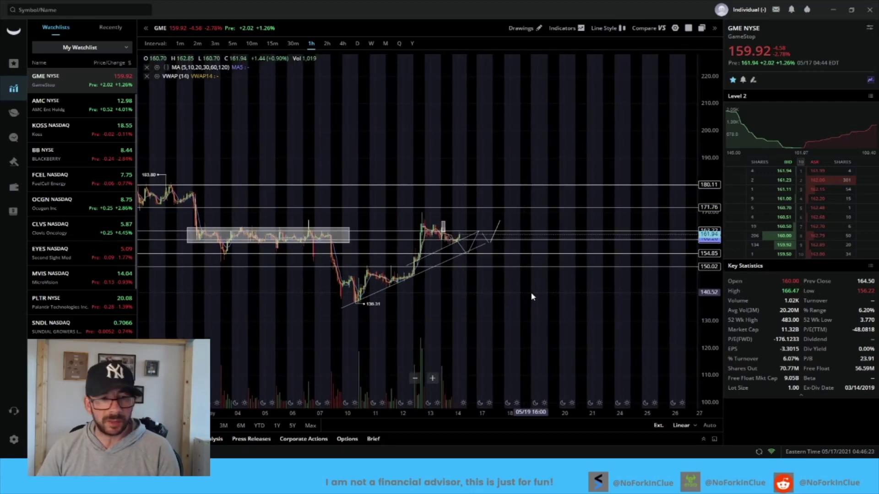